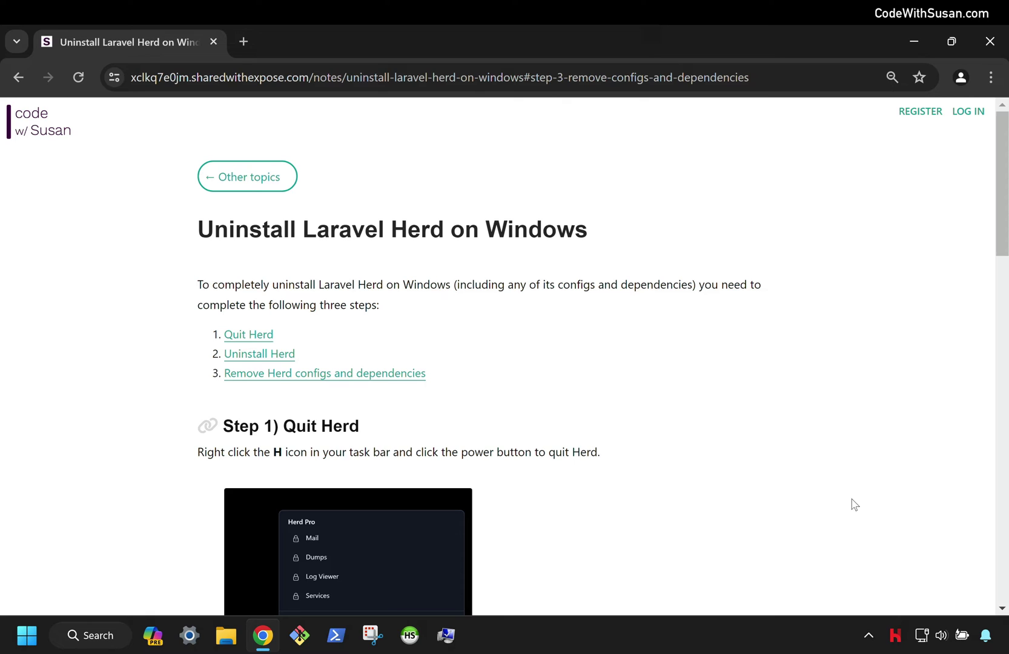
# Step: Quit the running Laravel Herd app from its system tray menu
pyautogui.rightClick(897, 641)
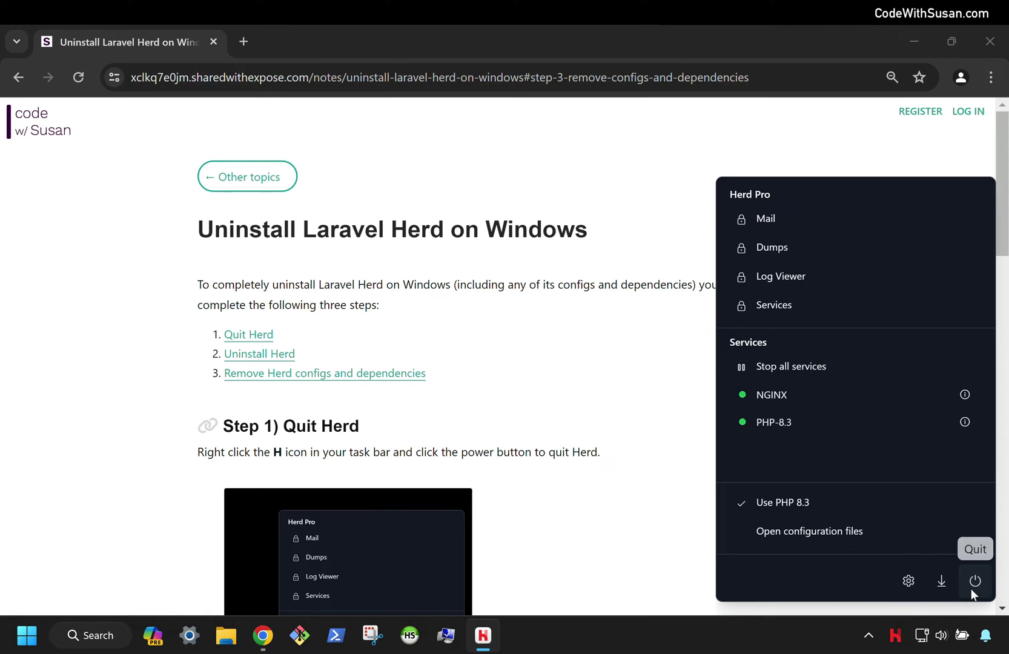
pyautogui.click(974, 581)
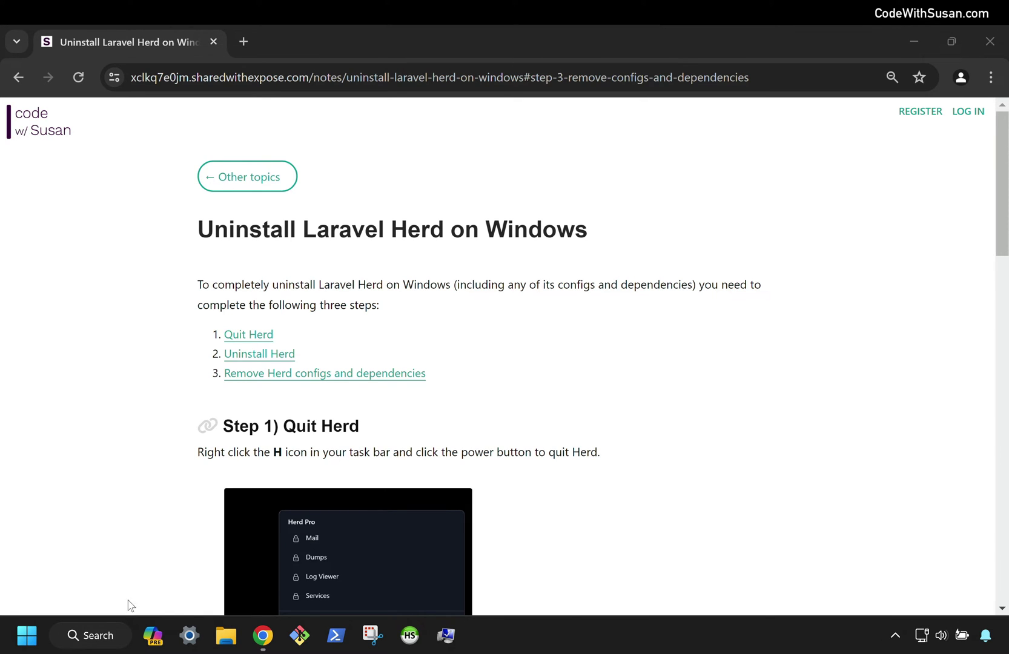
# Step: Search Windows for 'uninstall' and open Add or remove programs
pyautogui.click(110, 636)
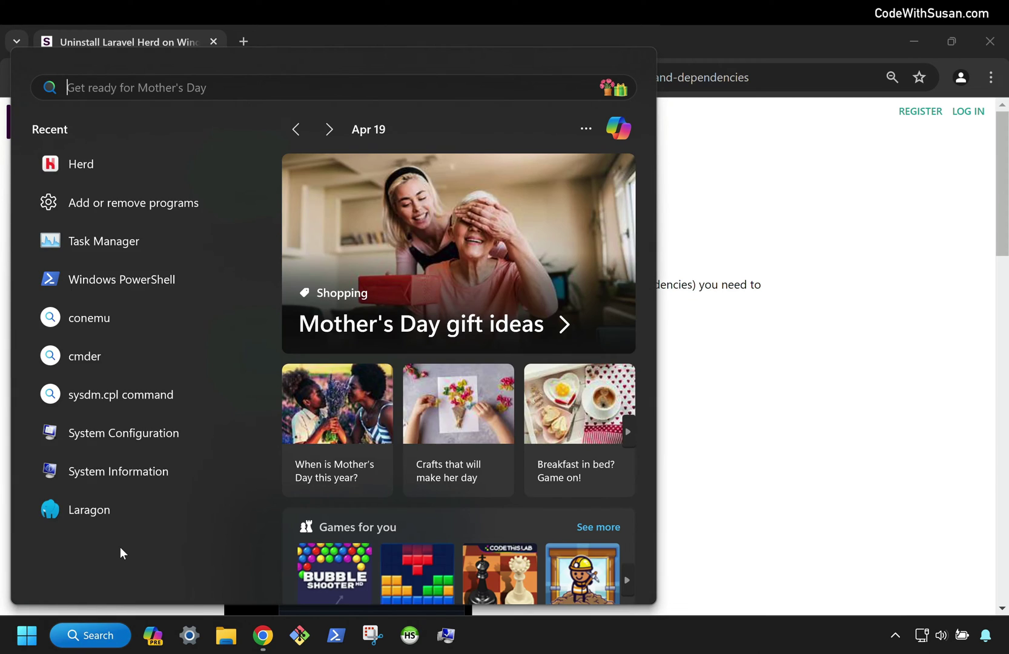
pyautogui.write('uninstall')
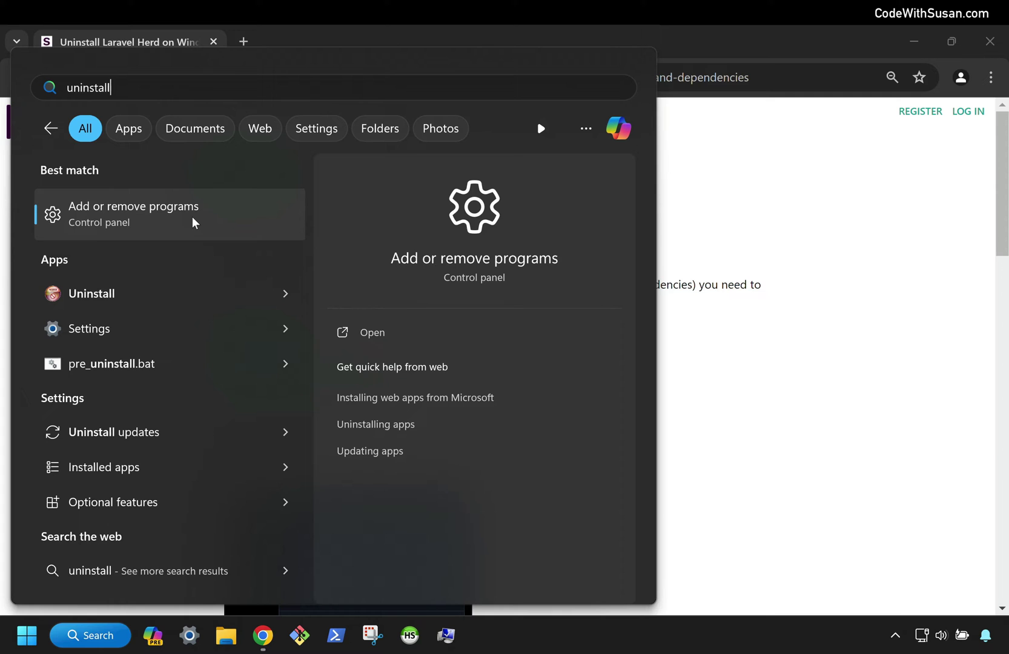
pyautogui.click(120, 228)
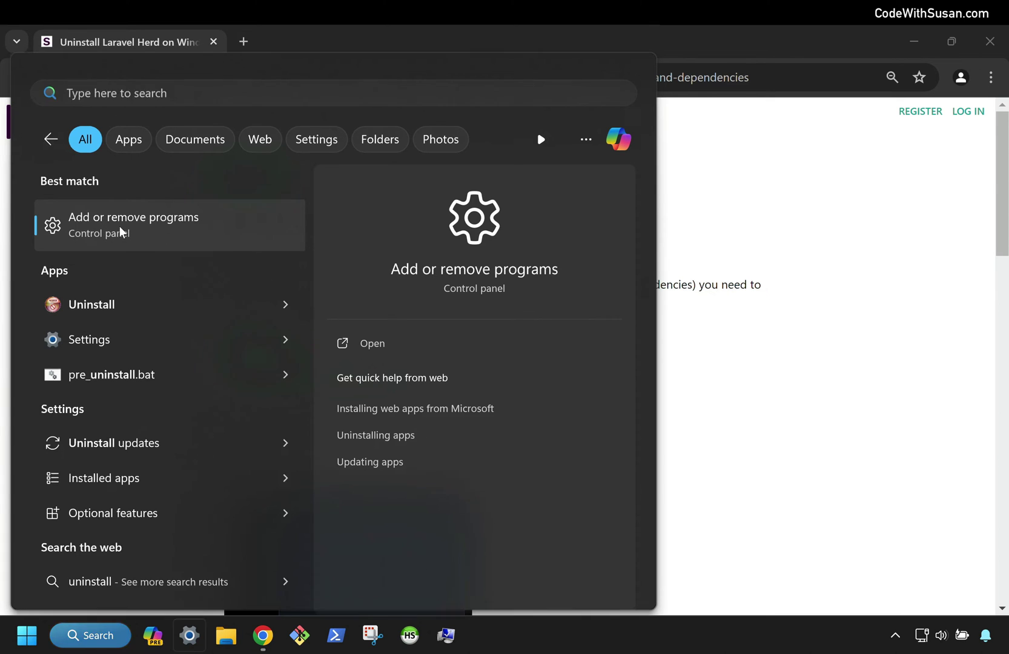
# Step: Filter Installed apps for 'herd' and confirm uninstalling Herd
pyautogui.click(168, 149)
pyautogui.write('he')
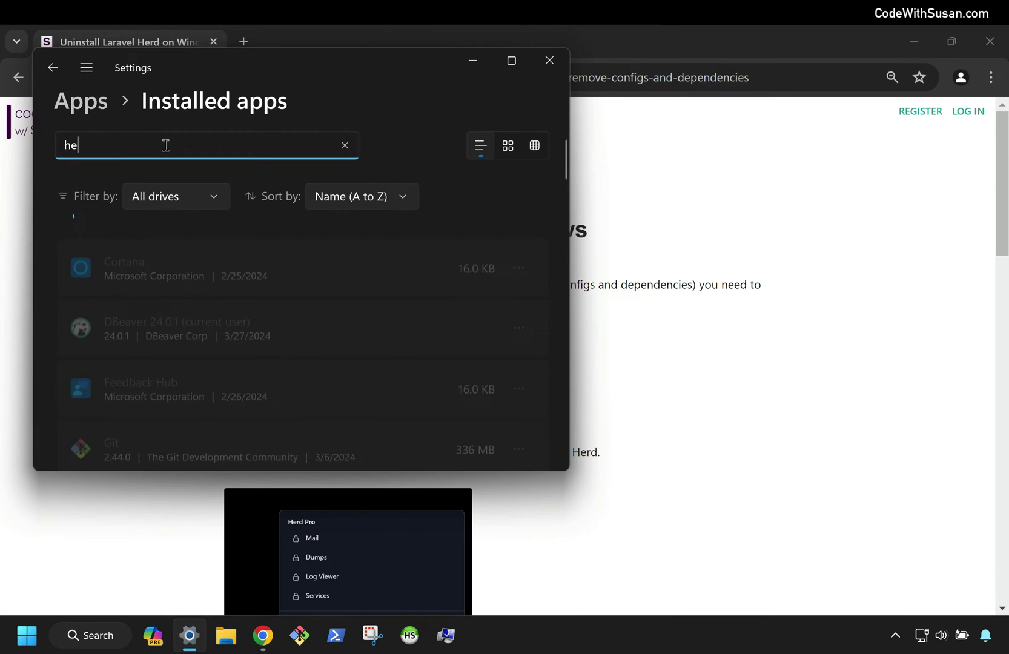
pyautogui.write('rd')
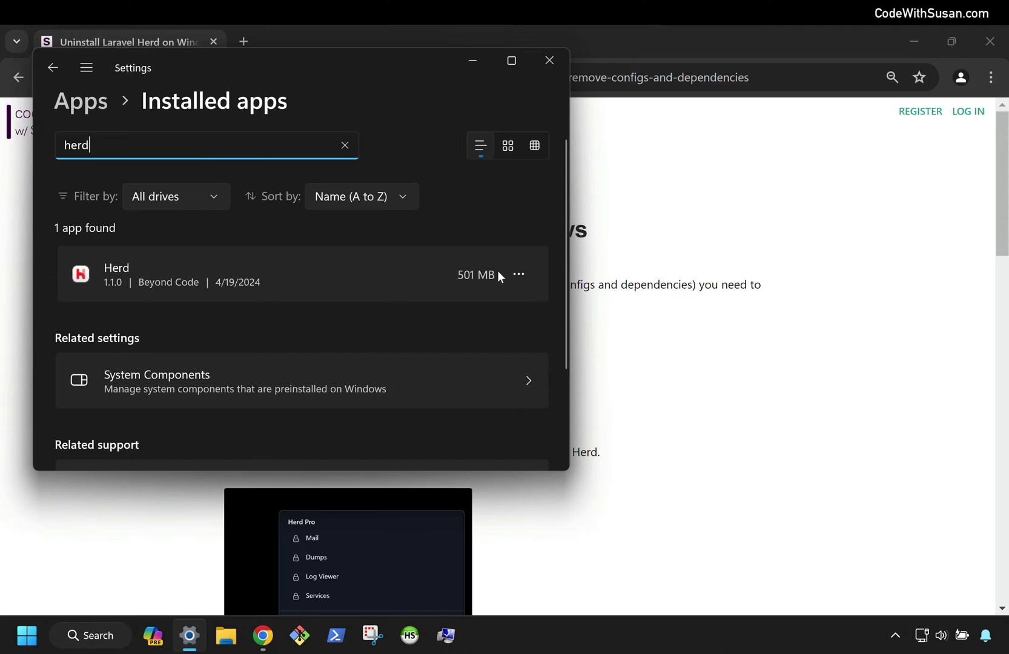
pyautogui.click(518, 275)
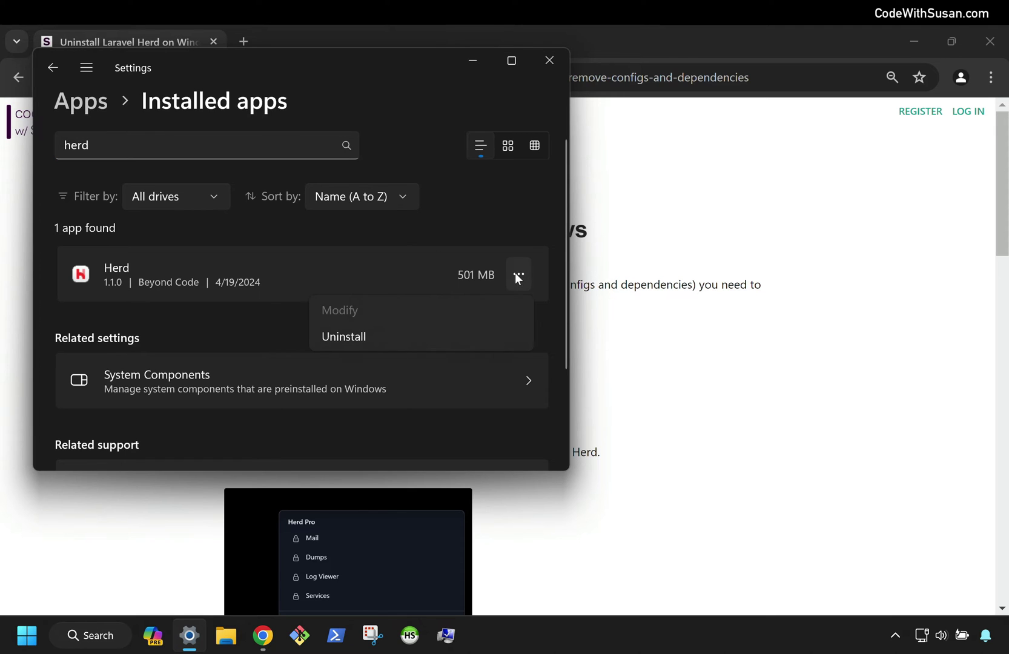
pyautogui.click(330, 340)
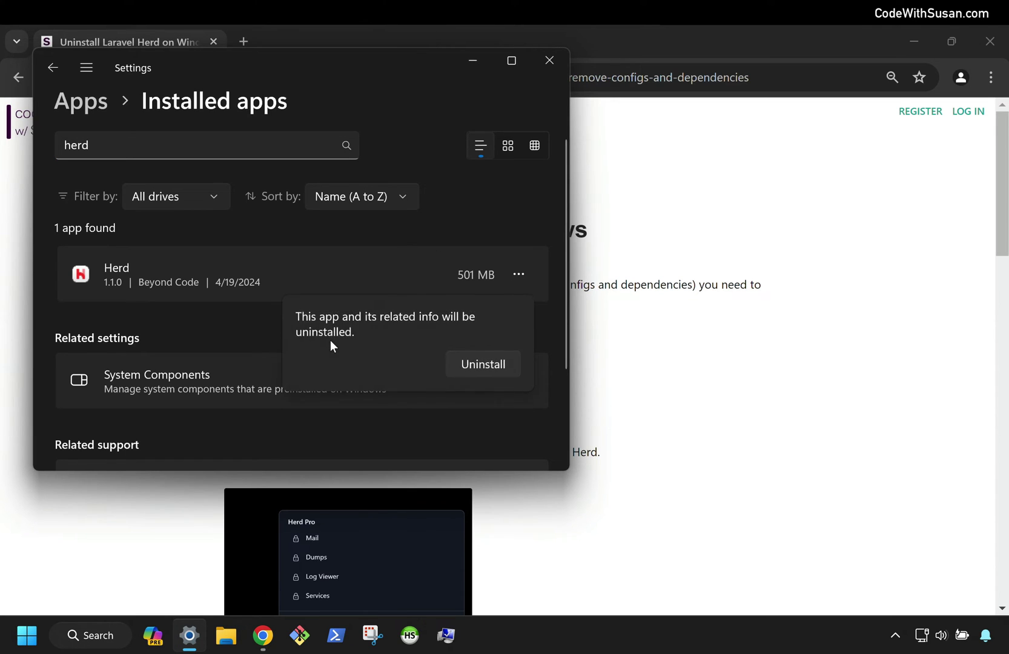
pyautogui.click(459, 369)
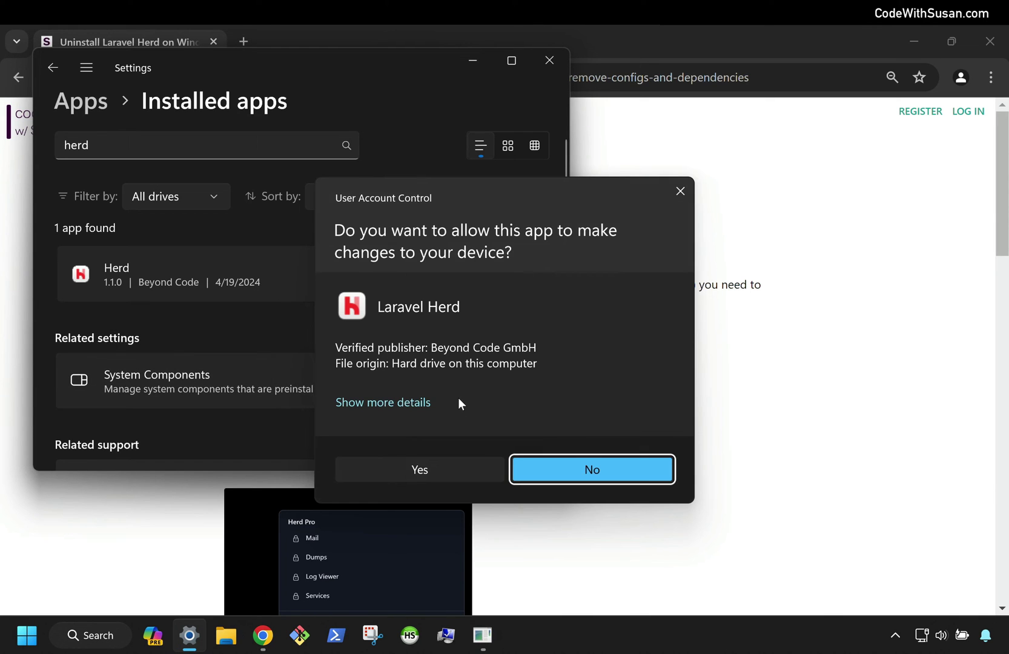
# Step: Approve the UAC prompt, run the Herd Uninstall wizard to Finish, and close Settings
pyautogui.click(438, 467)
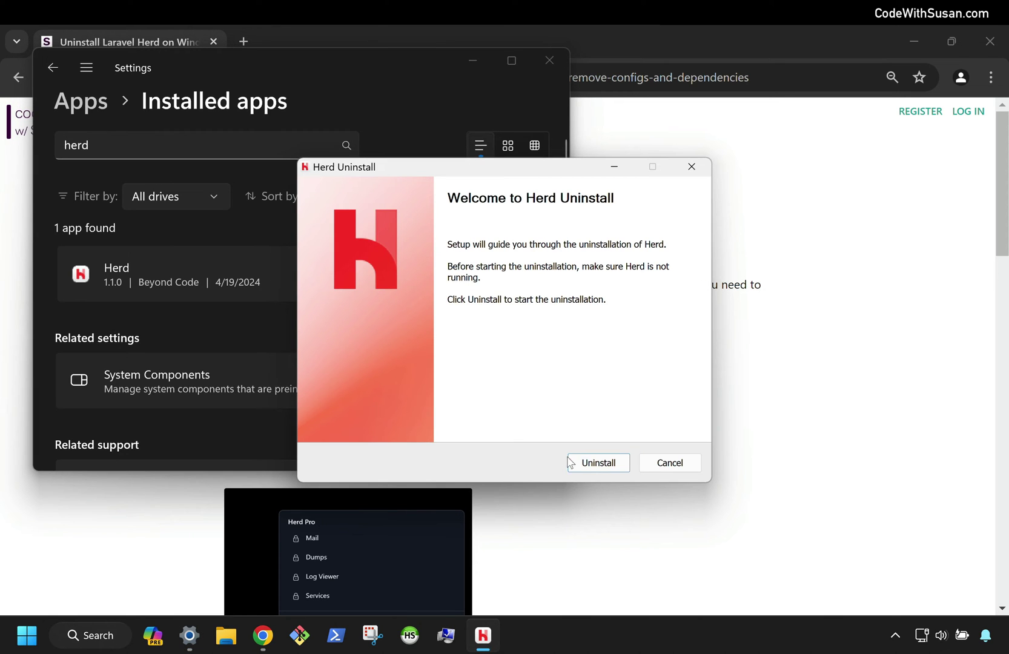
pyautogui.click(576, 465)
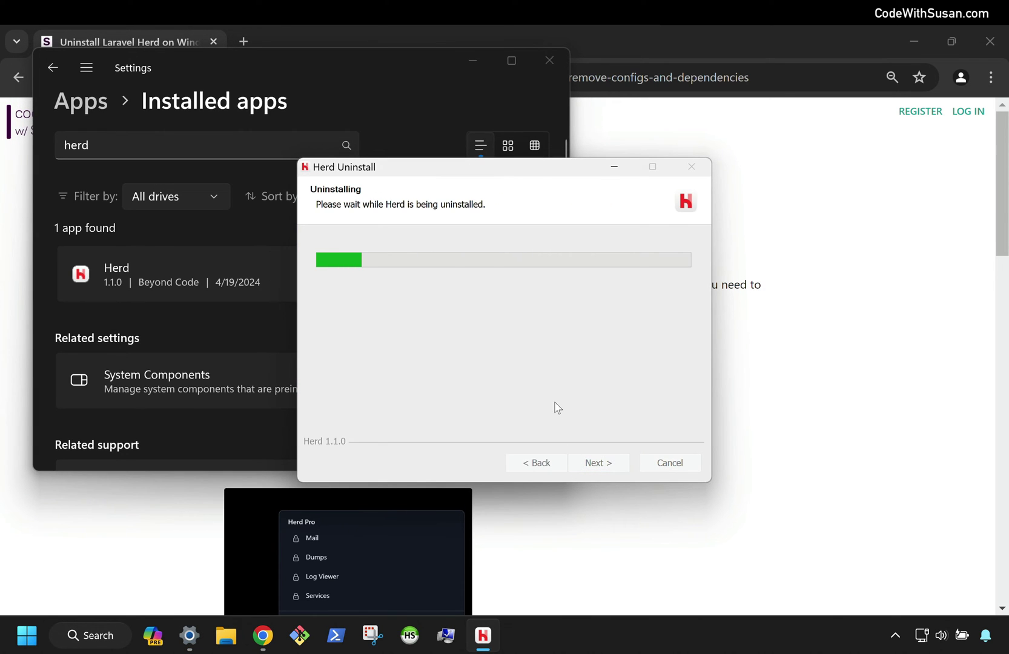
pyautogui.click(584, 464)
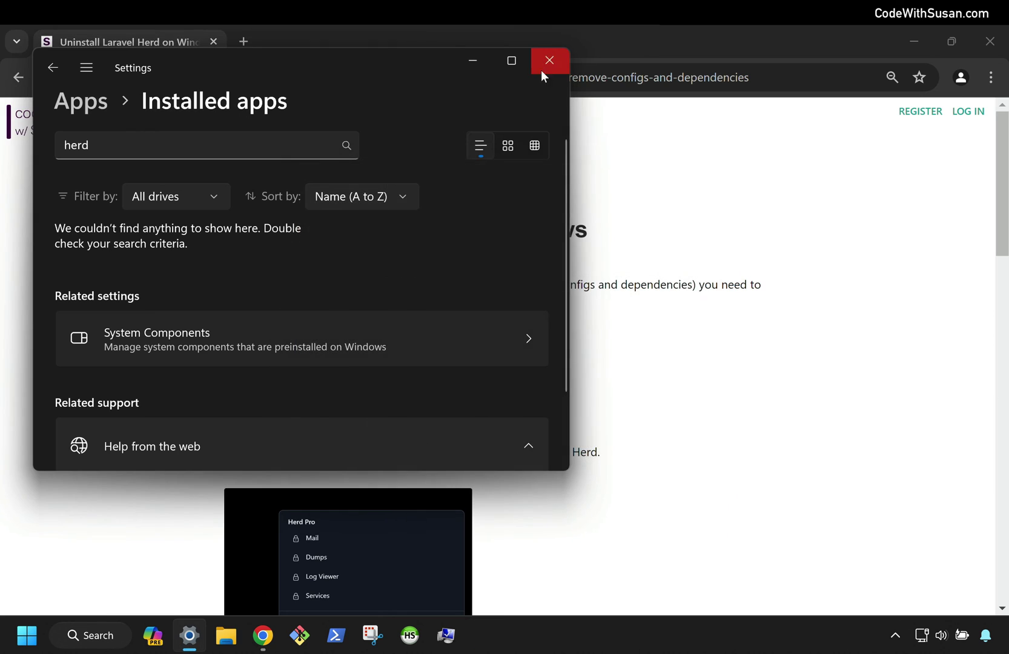
pyautogui.click(550, 61)
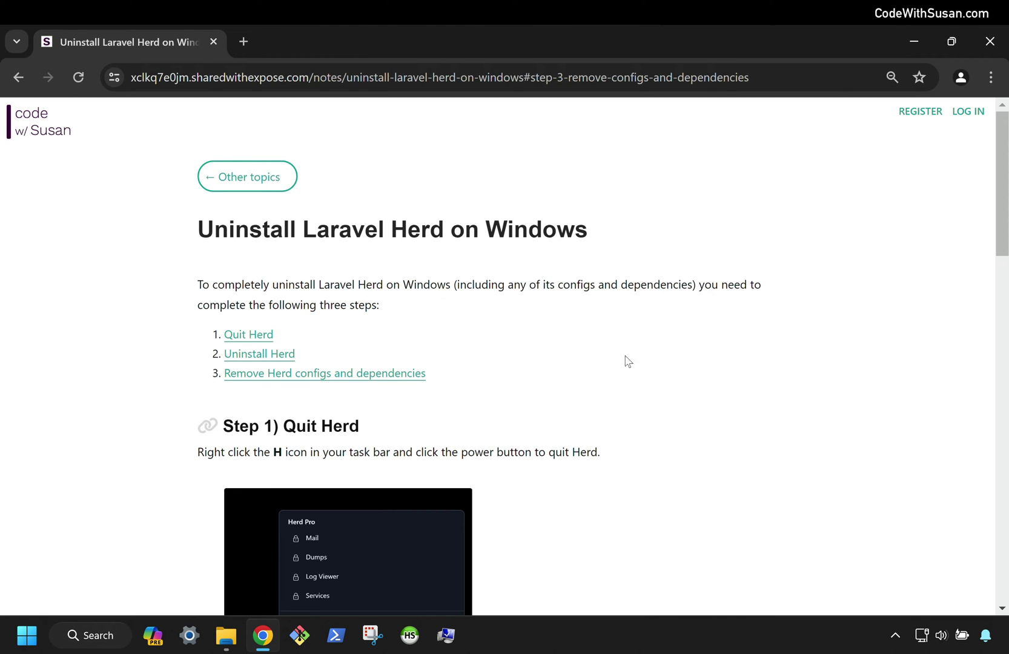
# Step: Jump to the 'Remove Herd configs and dependencies' step in the guide
pyautogui.click(241, 373)
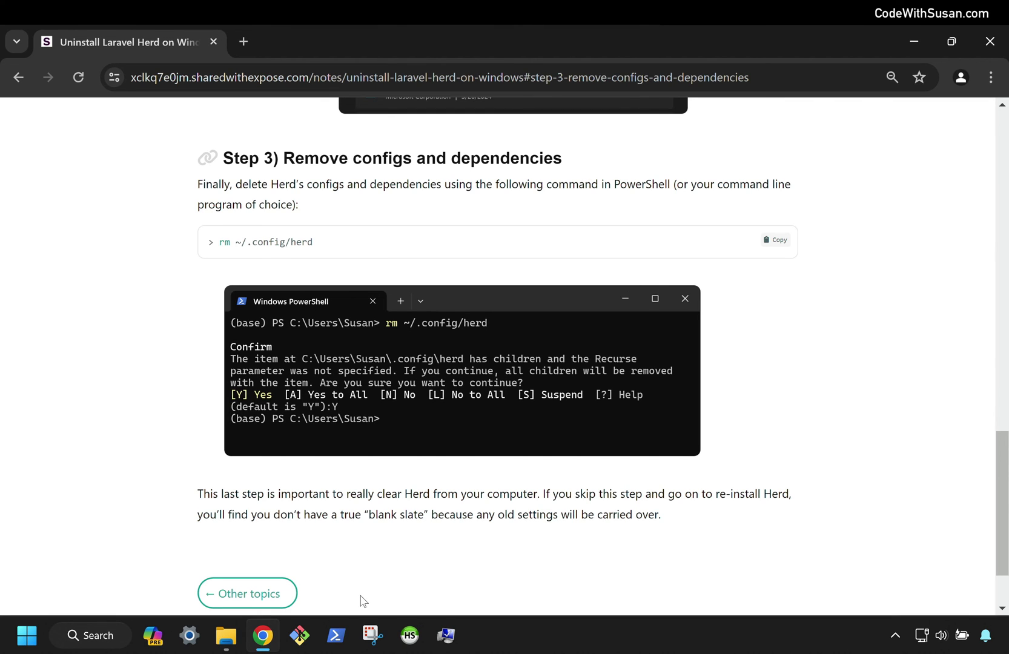
# Step: Run rm ~/.config/herd in PowerShell and answer Y to delete the folder
pyautogui.click(332, 641)
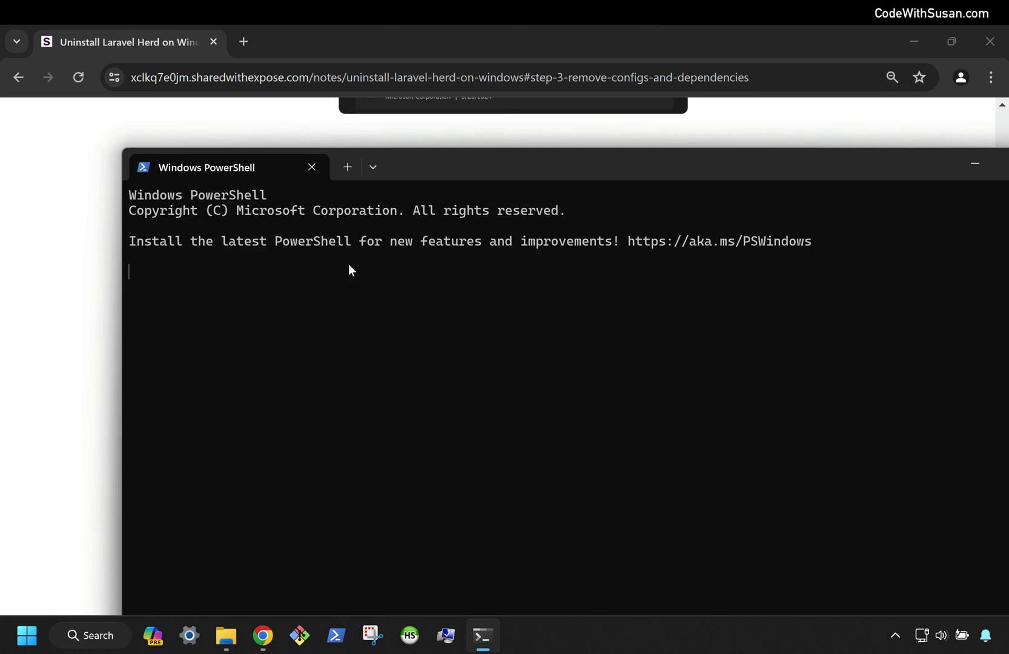
pyautogui.write('rm ~/.config/herd')
pyautogui.press('Return')
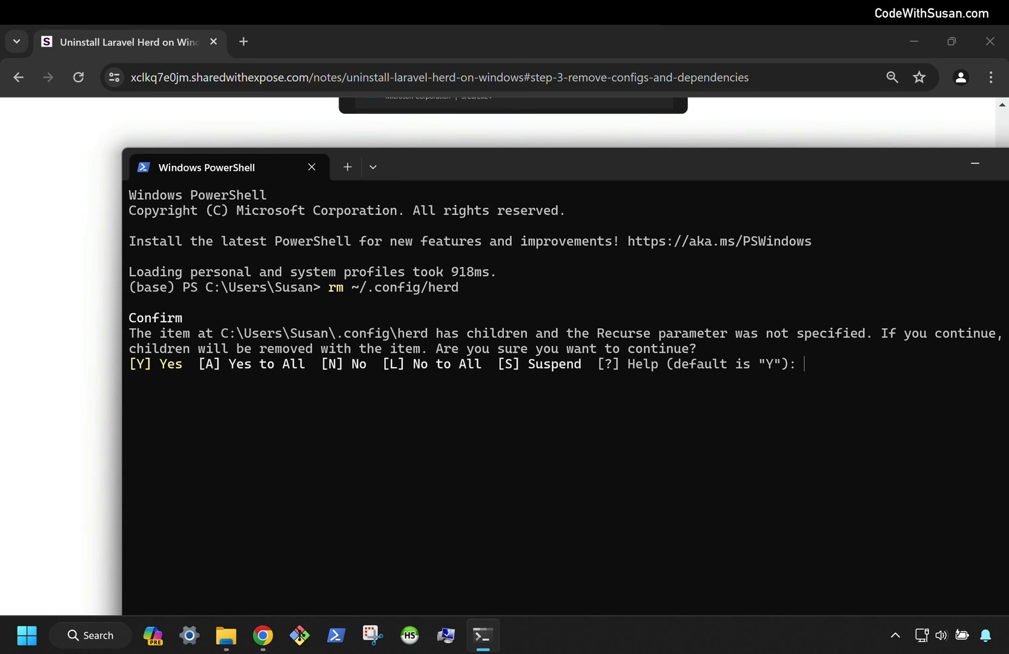
pyautogui.moveTo(620, 160); pyautogui.dragTo(532, 62)
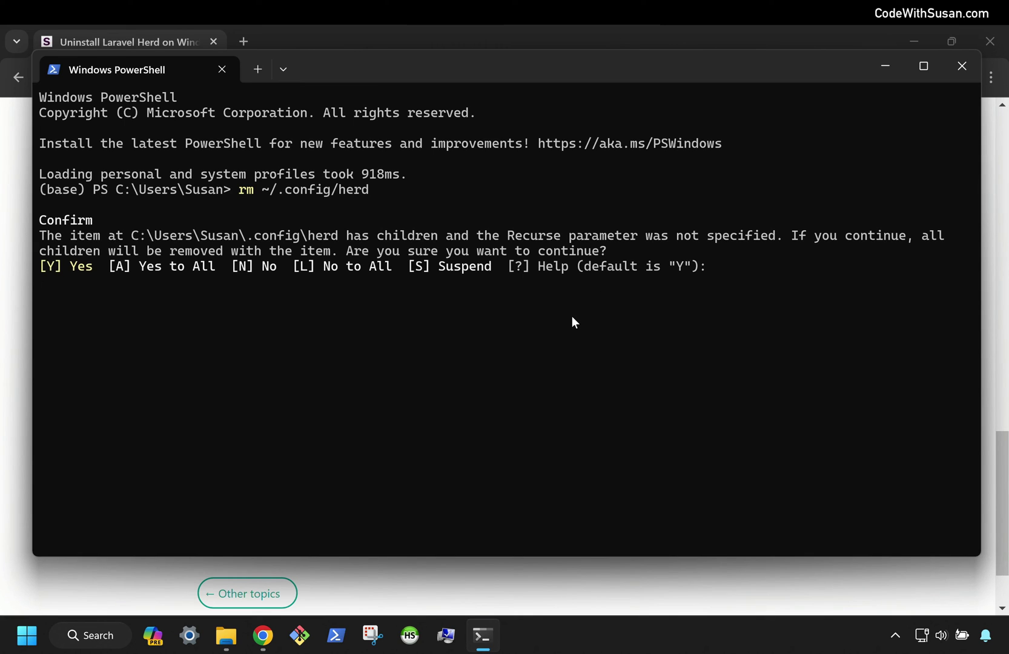
pyautogui.write('y')
pyautogui.press('Return')
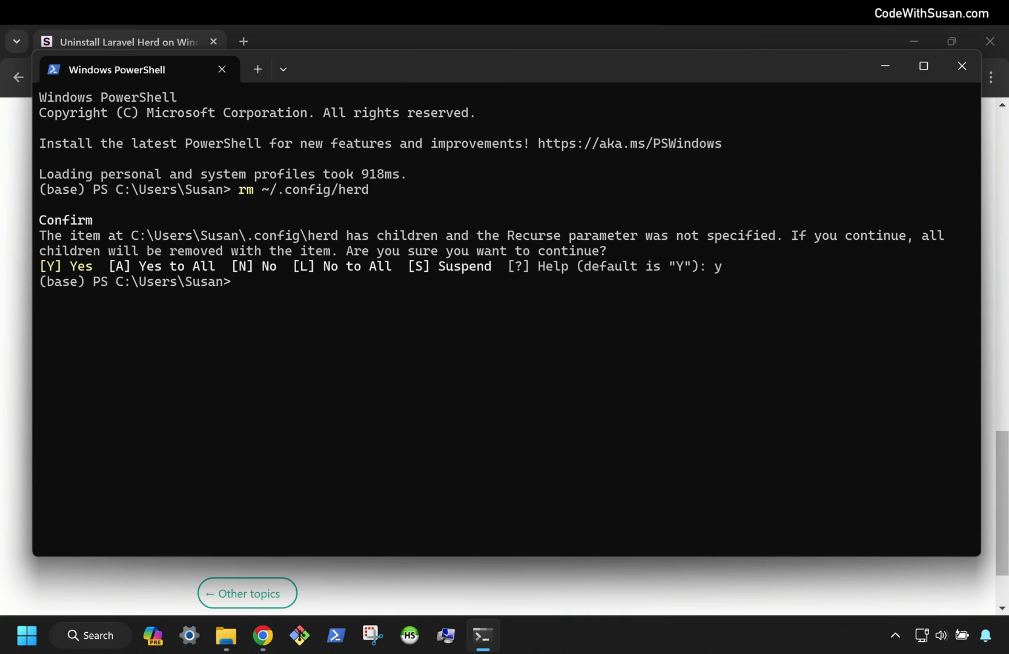